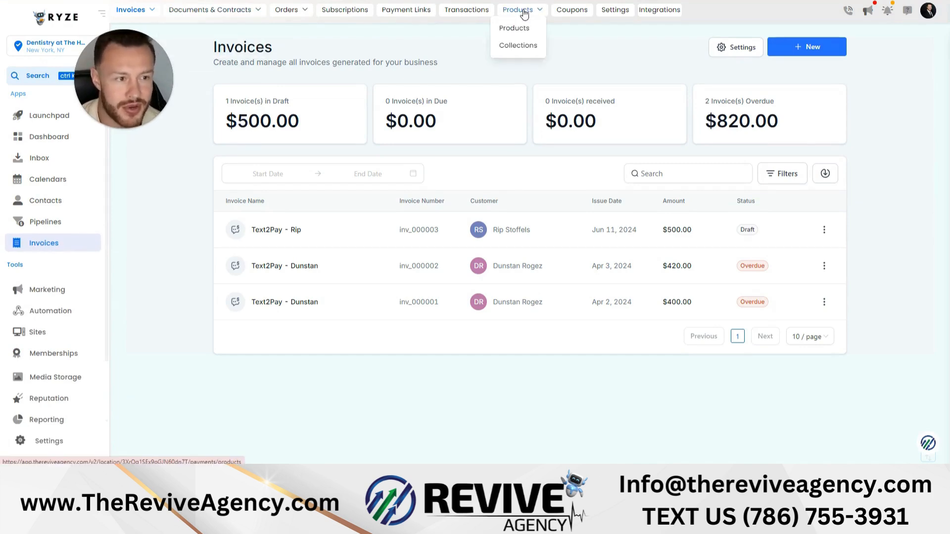
- Start a new product titled "Test 1" on the Products page and leave the form without saving it
{"action": "left_click", "coordinate": [526, 24]}
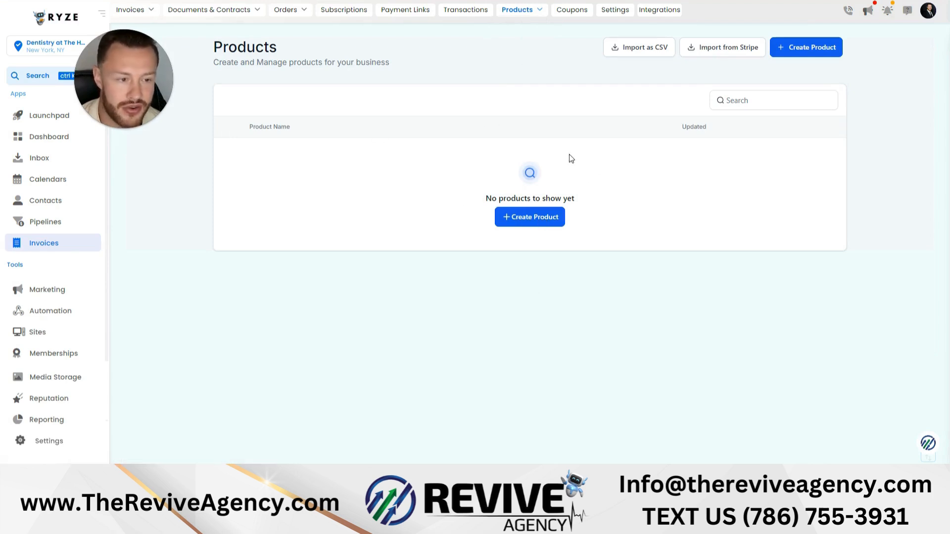
{"action": "left_click", "coordinate": [539, 223]}
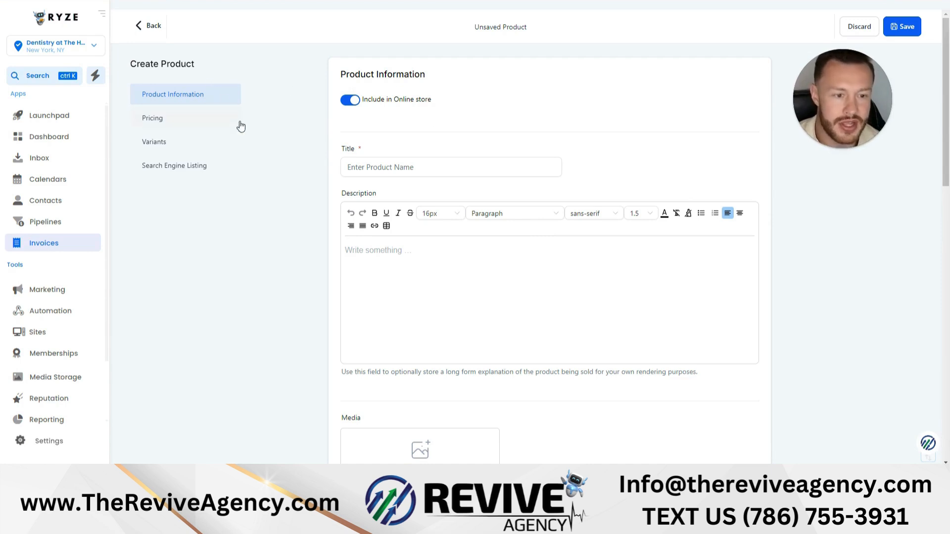
{"action": "left_click", "coordinate": [429, 174]}
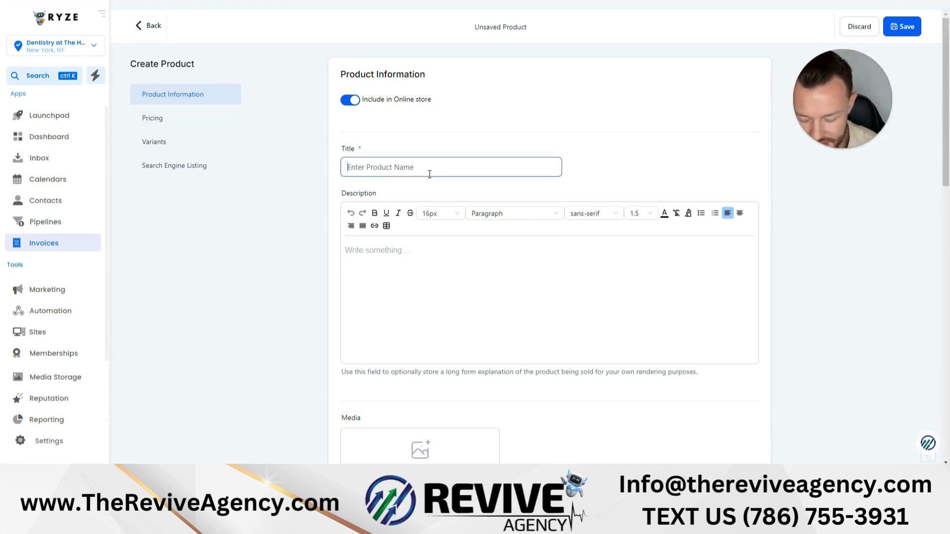
{"action": "type", "text": "Test 1"}
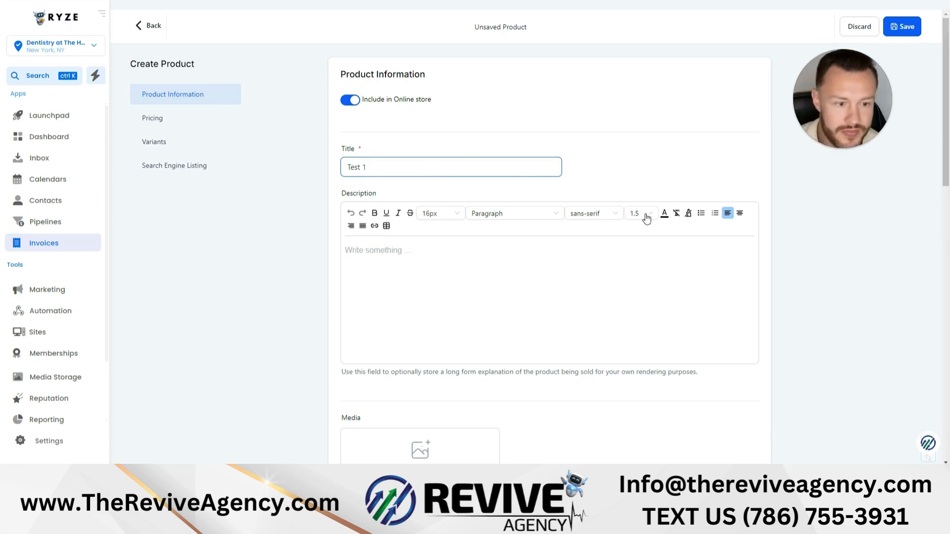
{"action": "scroll", "coordinate": [644, 219], "scroll_direction": "down", "scroll_amount": 1}
{"action": "left_click", "coordinate": [469, 202]}
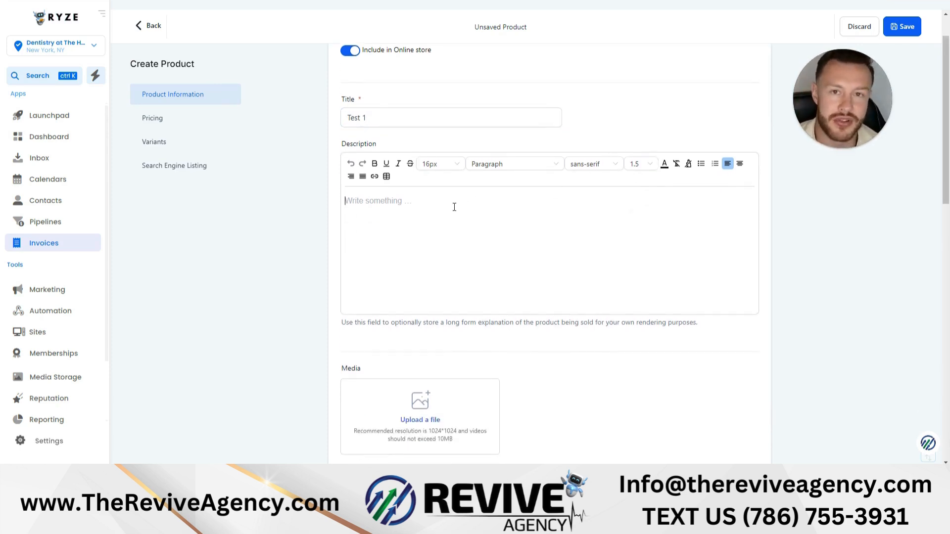
{"action": "scroll", "coordinate": [431, 142], "scroll_direction": "up", "scroll_amount": 1}
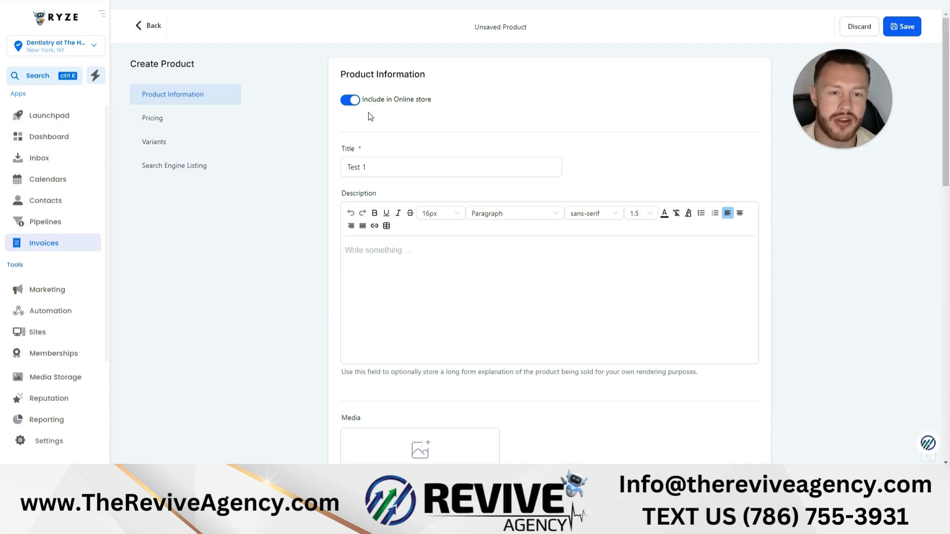
{"action": "left_click", "coordinate": [148, 26]}
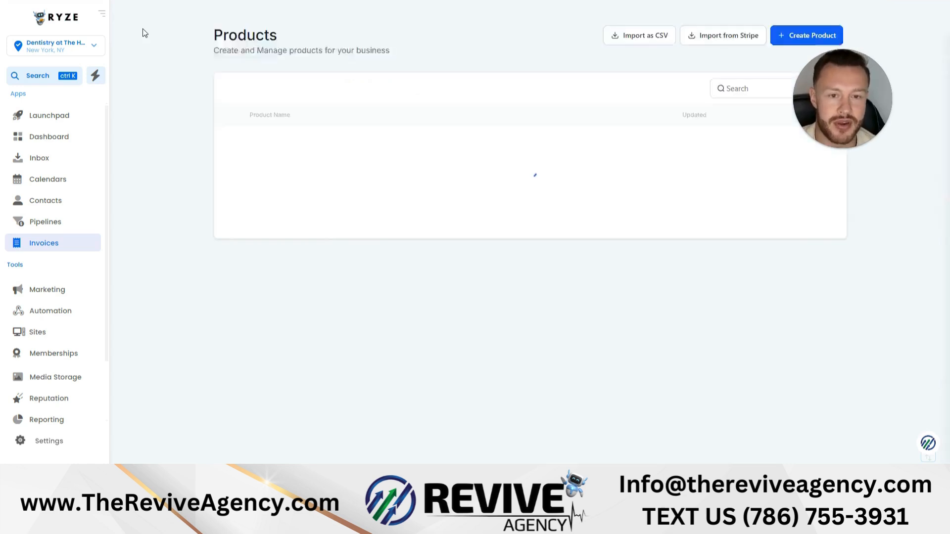
- Start a new invoice and bill it to an existing client
{"action": "mouse_move", "coordinate": [139, 11]}
{"action": "left_click", "coordinate": [159, 26]}
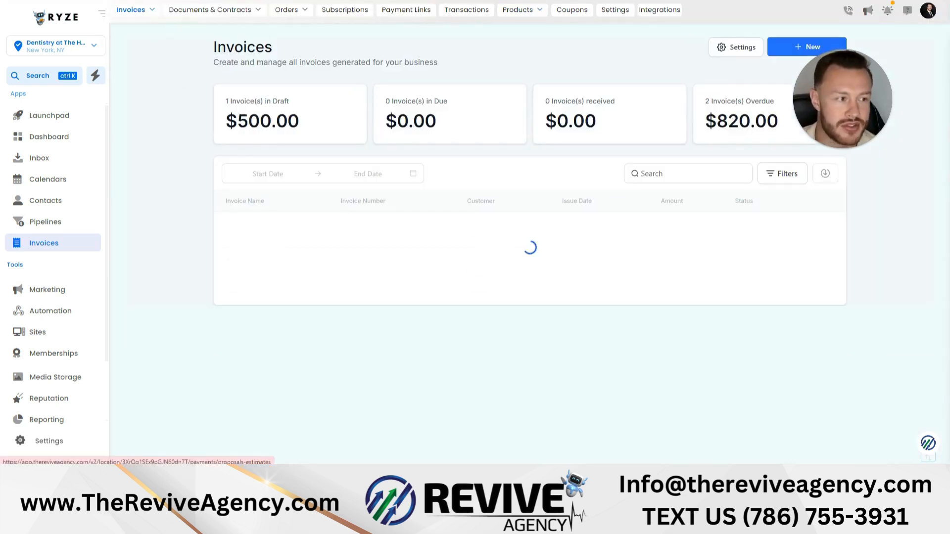
{"action": "left_click", "coordinate": [805, 47]}
{"action": "left_click", "coordinate": [772, 78]}
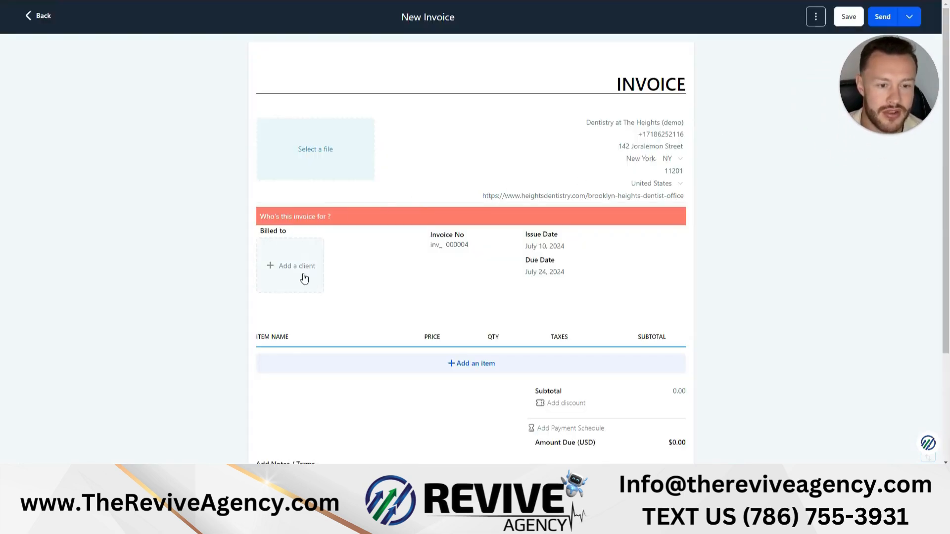
{"action": "left_click", "coordinate": [269, 269]}
{"action": "left_click", "coordinate": [328, 386]}
- Add a new invoice item named "Website Down Payment 1 of 3" with the price name 500.00
{"action": "scroll", "coordinate": [372, 353], "scroll_direction": "down", "scroll_amount": 3}
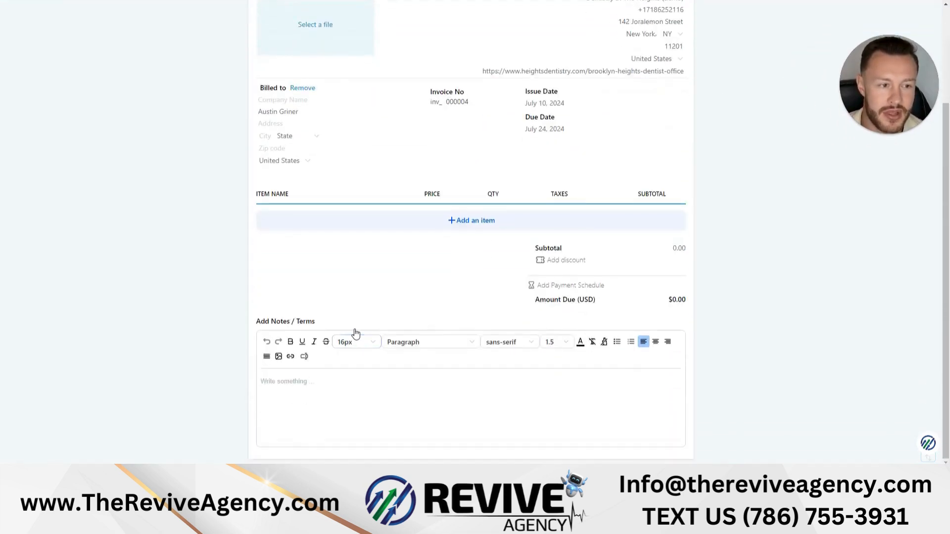
{"action": "left_click", "coordinate": [446, 221]}
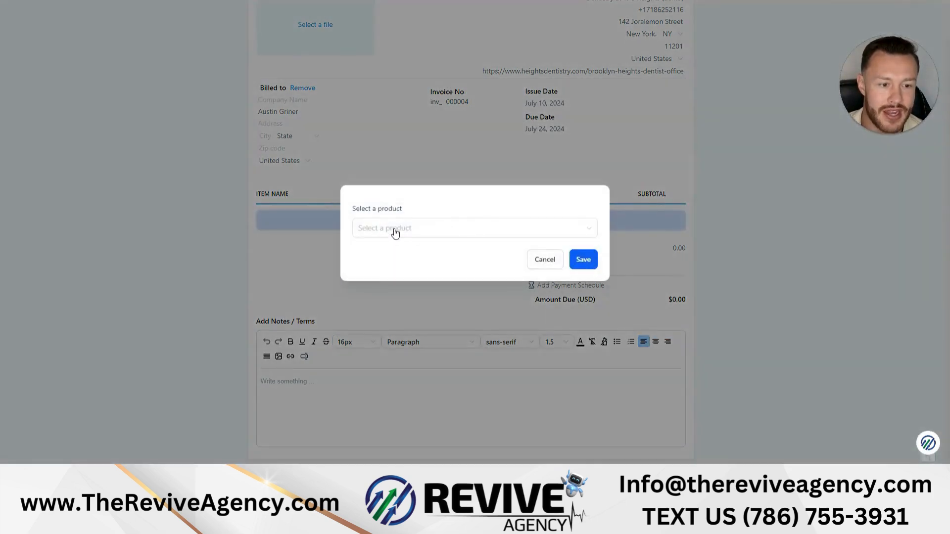
{"action": "left_click", "coordinate": [394, 228]}
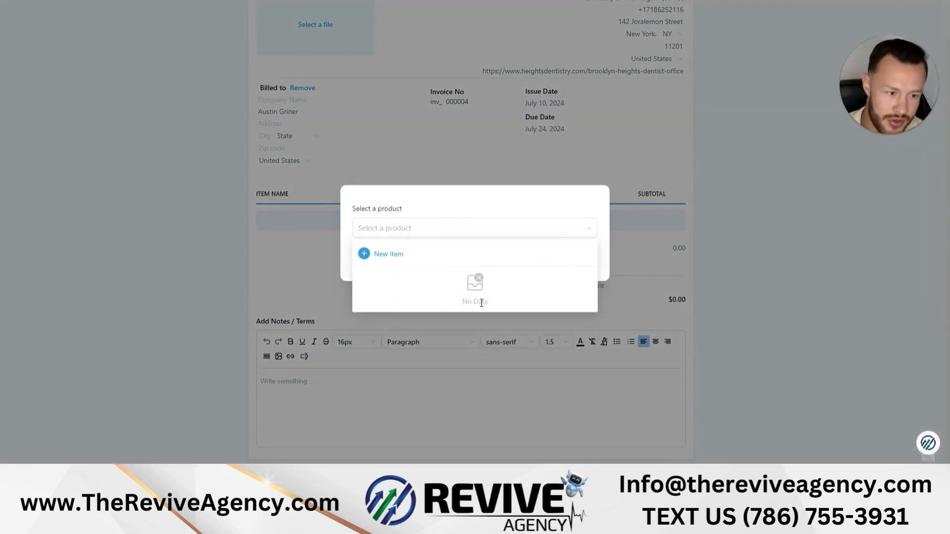
{"action": "left_click", "coordinate": [390, 255]}
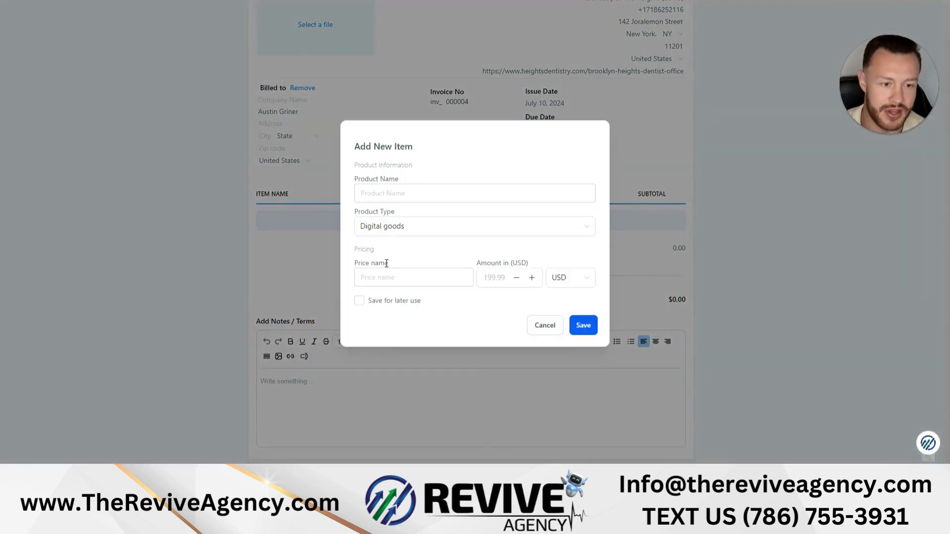
{"action": "left_click", "coordinate": [409, 196]}
{"action": "left_click", "coordinate": [419, 216]}
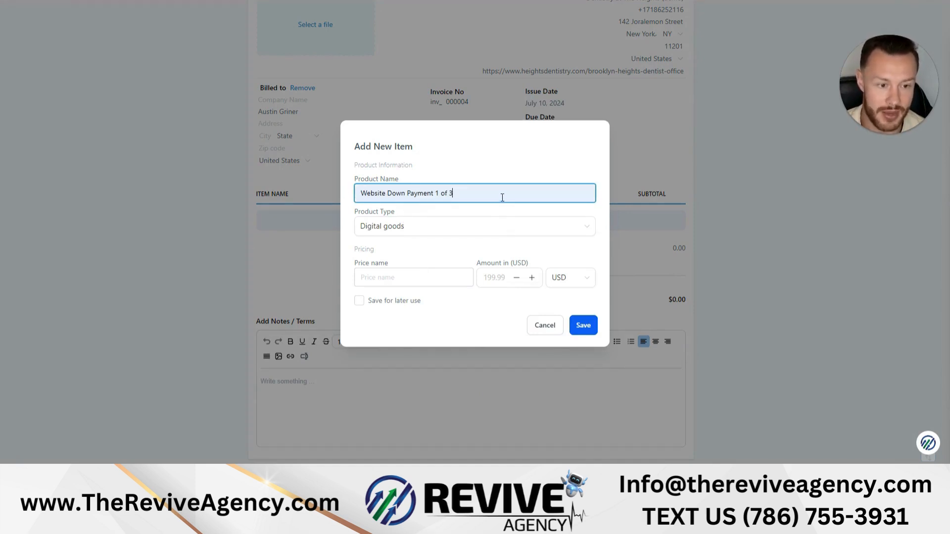
{"action": "left_click", "coordinate": [401, 281]}
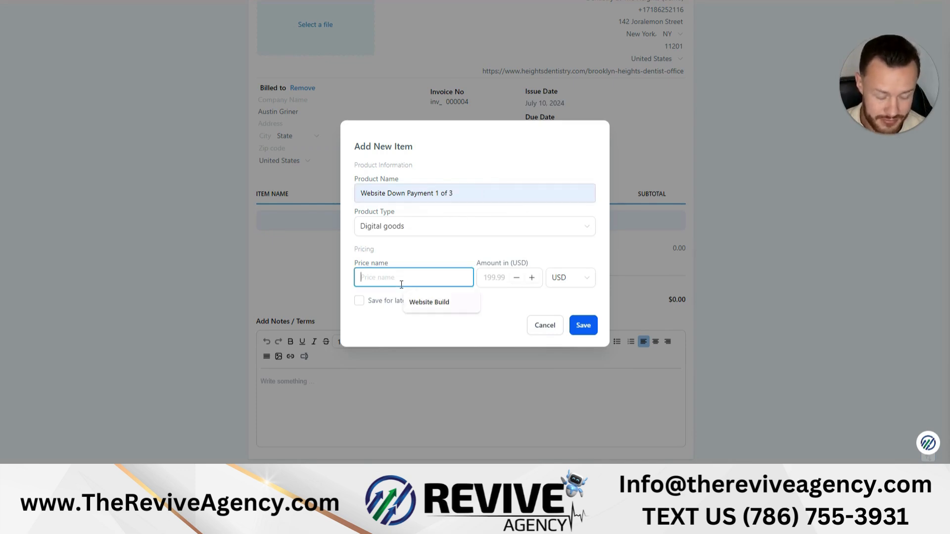
{"action": "type", "text": "500"}
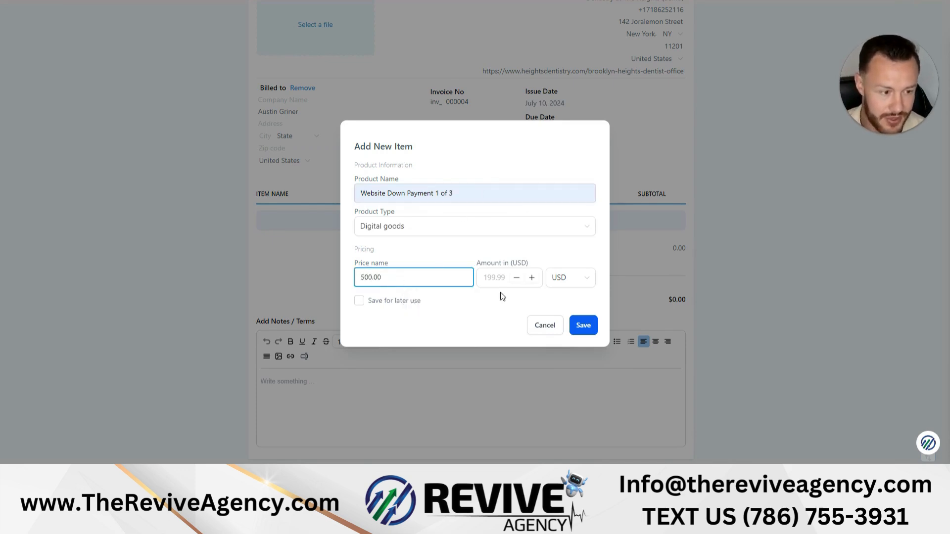
{"action": "left_click", "coordinate": [583, 325]}
- Leave the new invoice and discard its unsaved changes
{"action": "scroll", "coordinate": [379, 227], "scroll_direction": "up", "scroll_amount": 3}
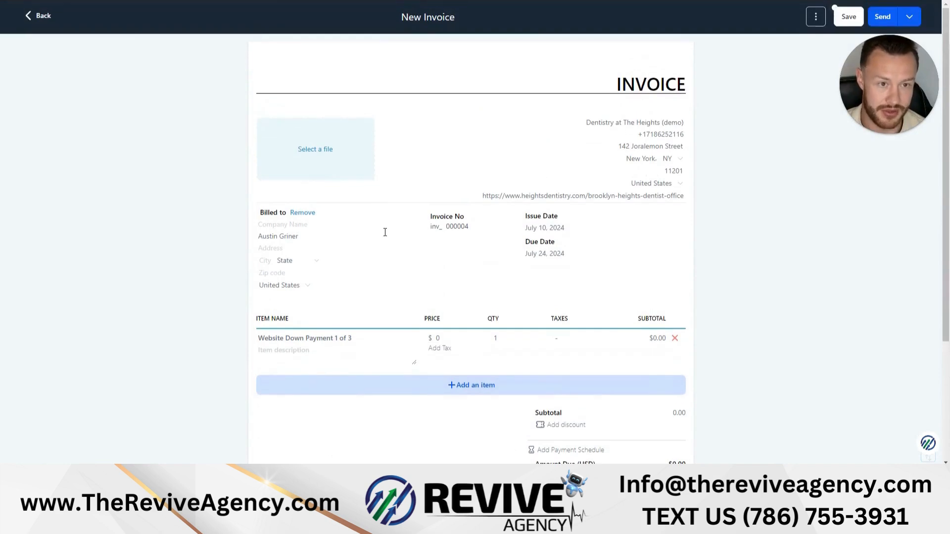
{"action": "left_click", "coordinate": [31, 17]}
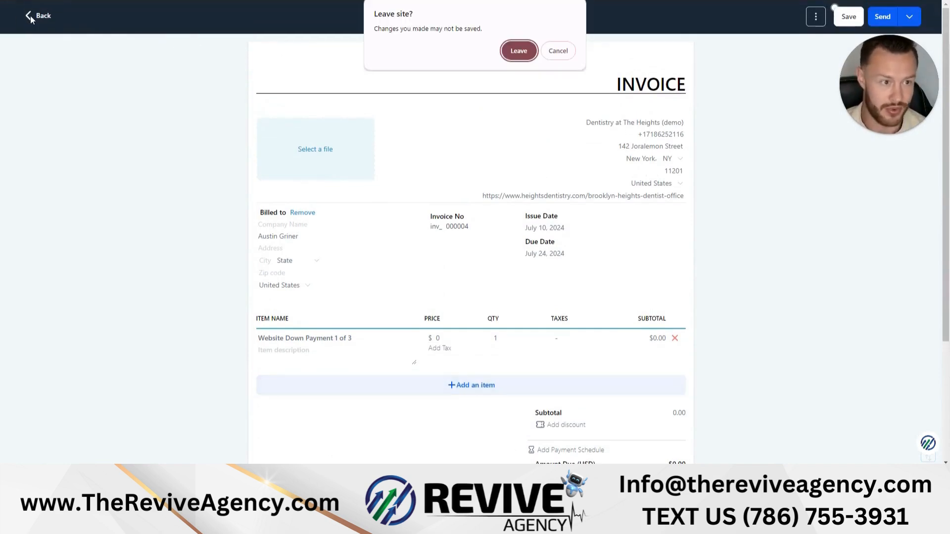
{"action": "left_click", "coordinate": [518, 51]}
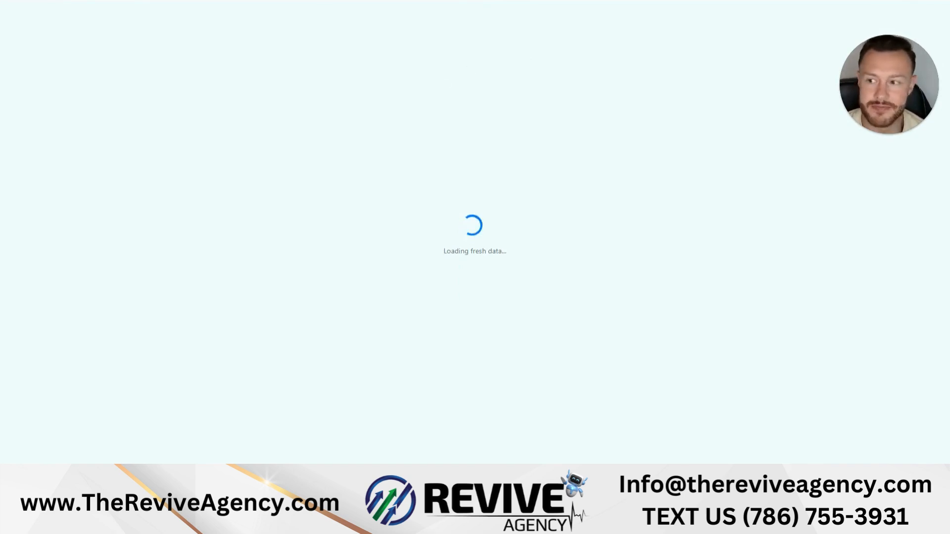
- Open a new product form and examine its media upload, product label, collection and tax options
{"action": "left_click", "coordinate": [508, 215]}
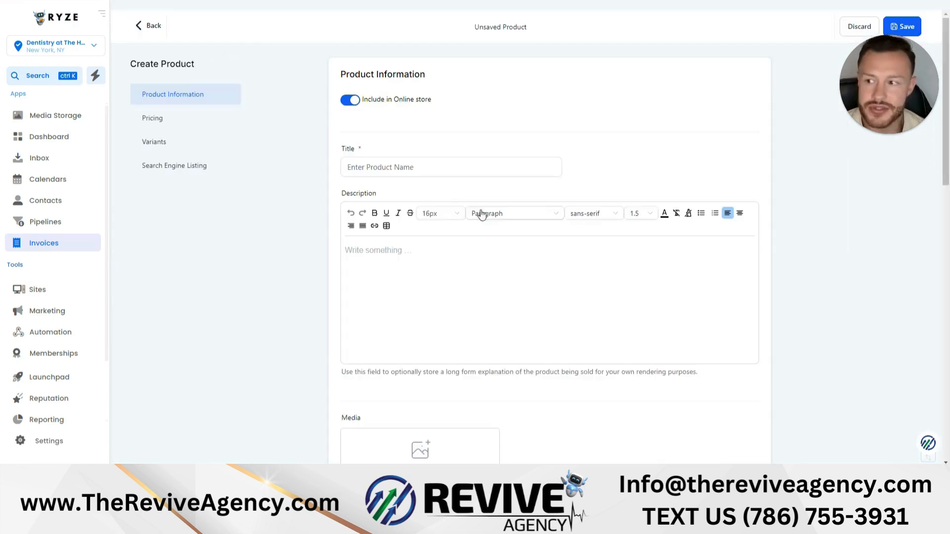
{"action": "scroll", "coordinate": [462, 195], "scroll_direction": "down", "scroll_amount": 3}
{"action": "scroll", "coordinate": [459, 215], "scroll_direction": "up", "scroll_amount": 3}
{"action": "scroll", "coordinate": [435, 198], "scroll_direction": "down", "scroll_amount": 4}
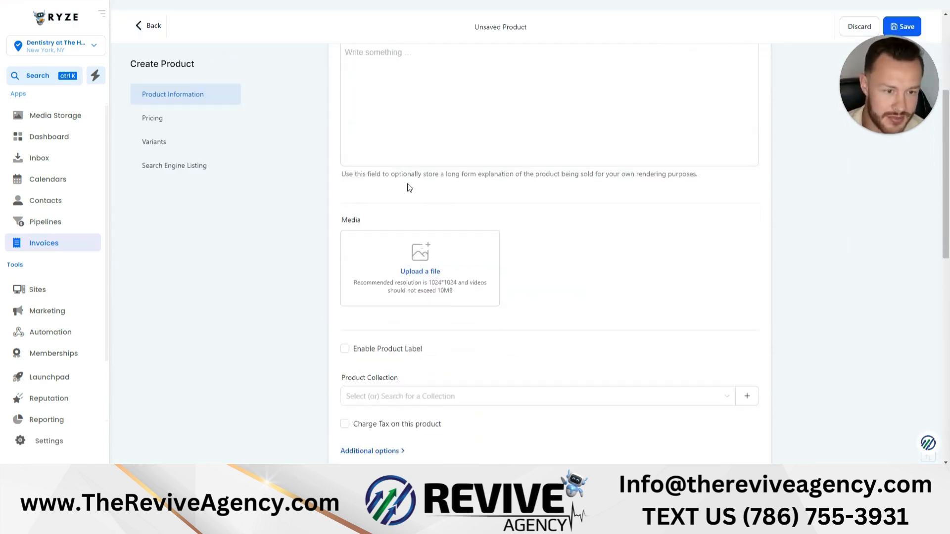
{"action": "scroll", "coordinate": [403, 192], "scroll_direction": "down", "scroll_amount": 2}
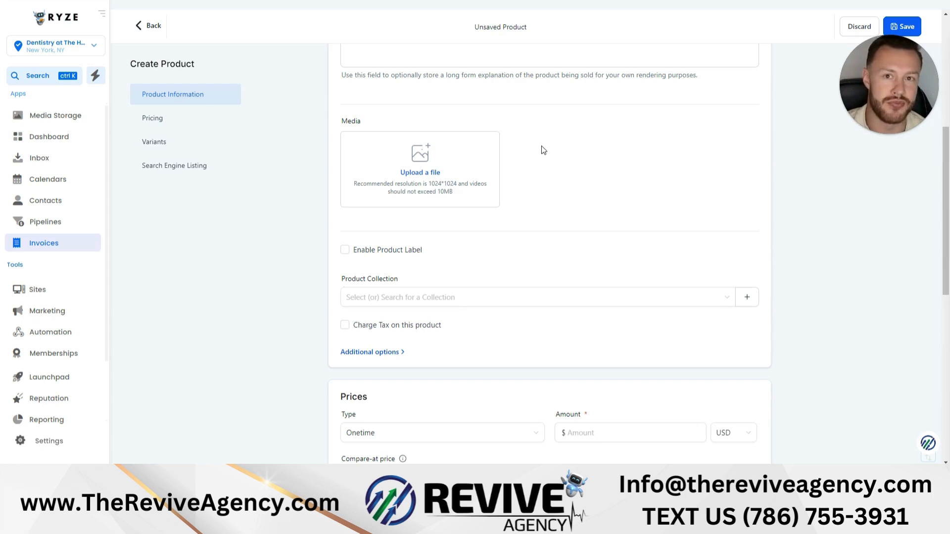
{"action": "scroll", "coordinate": [548, 153], "scroll_direction": "down", "scroll_amount": 2}
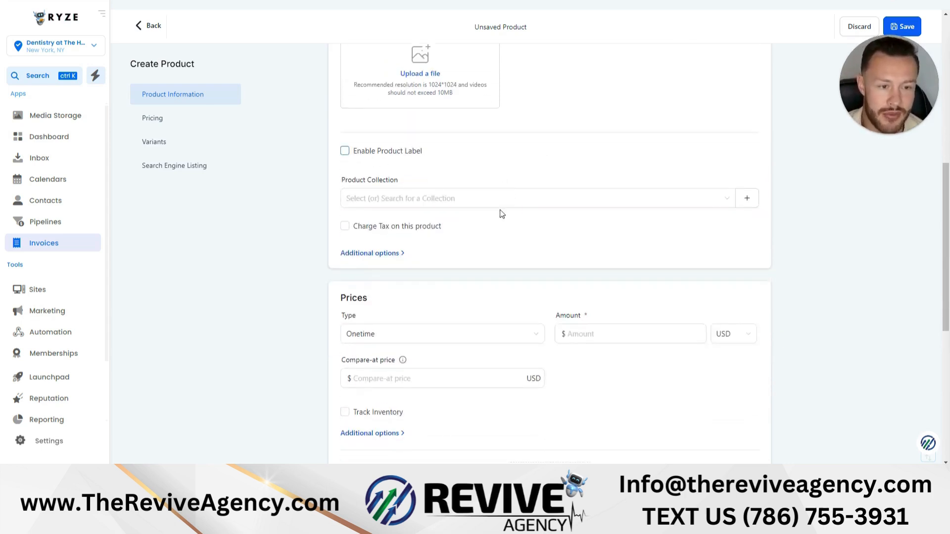
{"action": "left_click", "coordinate": [452, 198]}
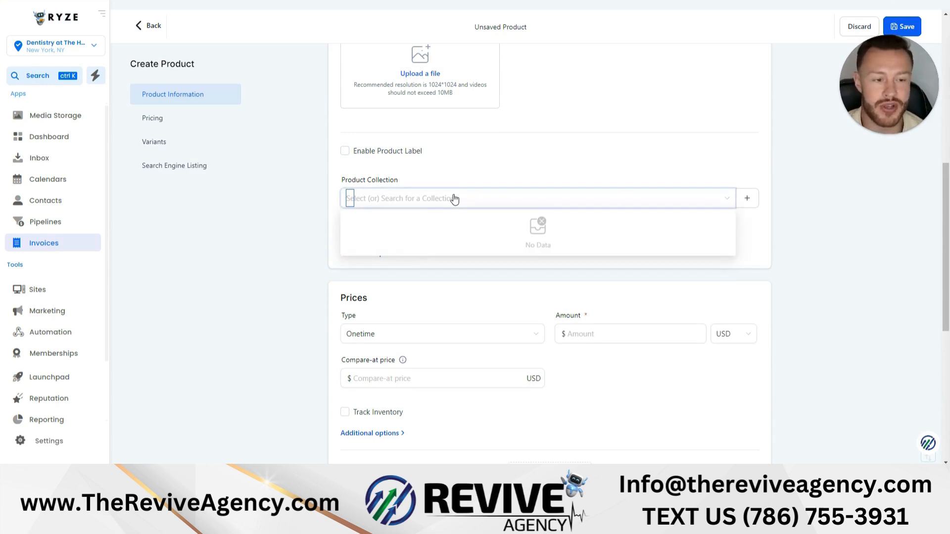
{"action": "left_click", "coordinate": [498, 189]}
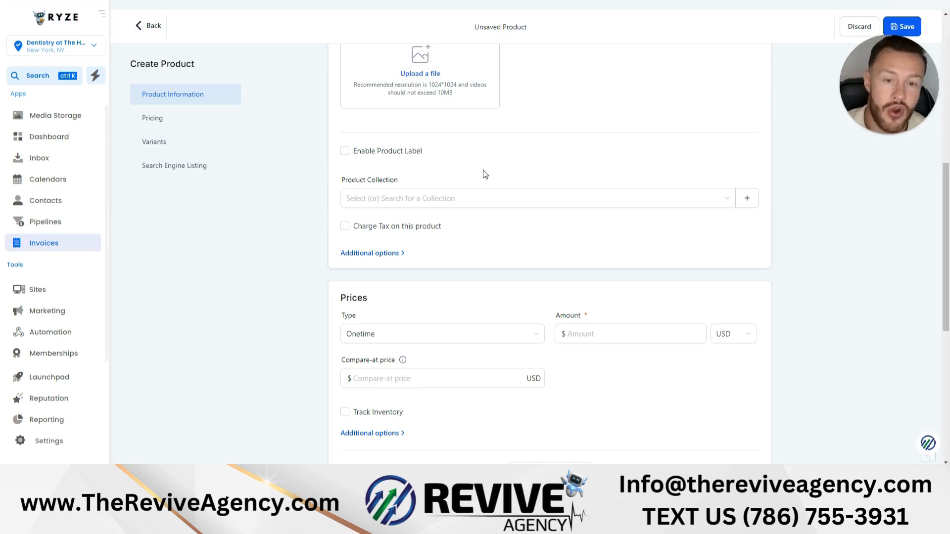
- Examine the product's price, variant and search engine listing sections, keeping the price type Onetime
{"action": "scroll", "coordinate": [485, 188], "scroll_direction": "down", "scroll_amount": 3}
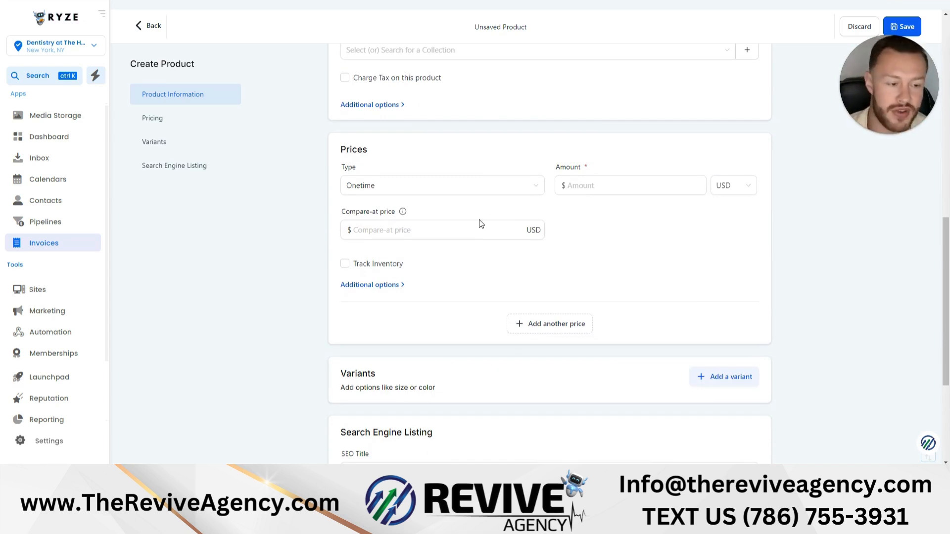
{"action": "scroll", "coordinate": [479, 223], "scroll_direction": "down", "scroll_amount": 3}
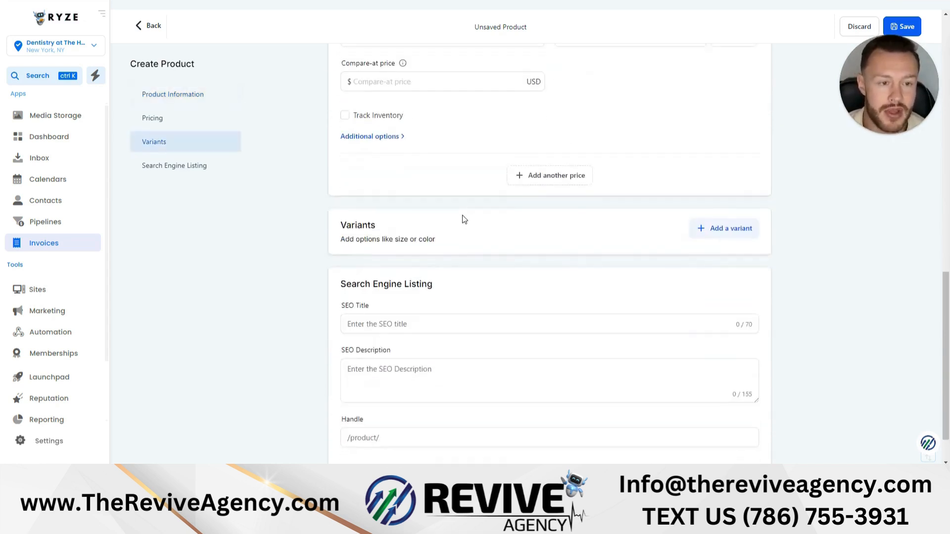
{"action": "scroll", "coordinate": [462, 219], "scroll_direction": "up", "scroll_amount": 2}
{"action": "left_click", "coordinate": [406, 141]}
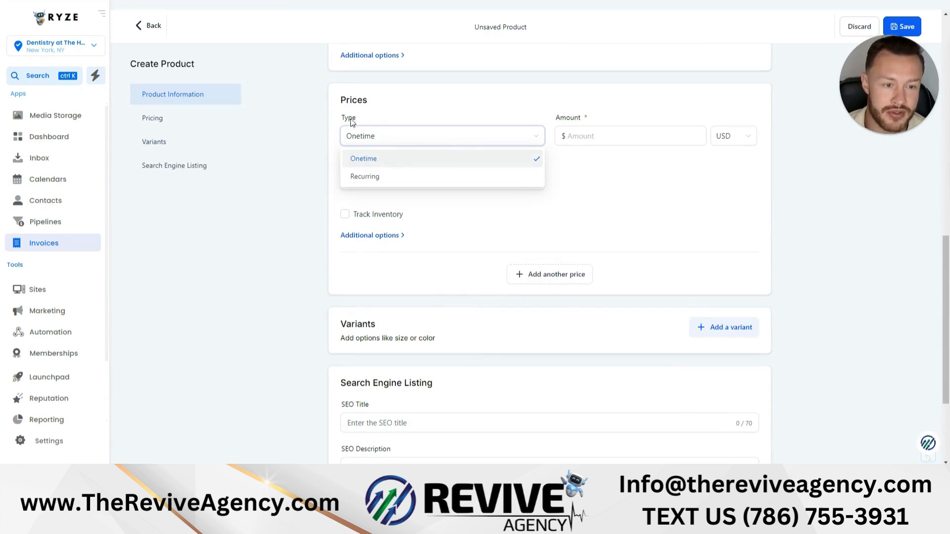
{"action": "left_click", "coordinate": [366, 164]}
{"action": "scroll", "coordinate": [365, 164], "scroll_direction": "up", "scroll_amount": 4}
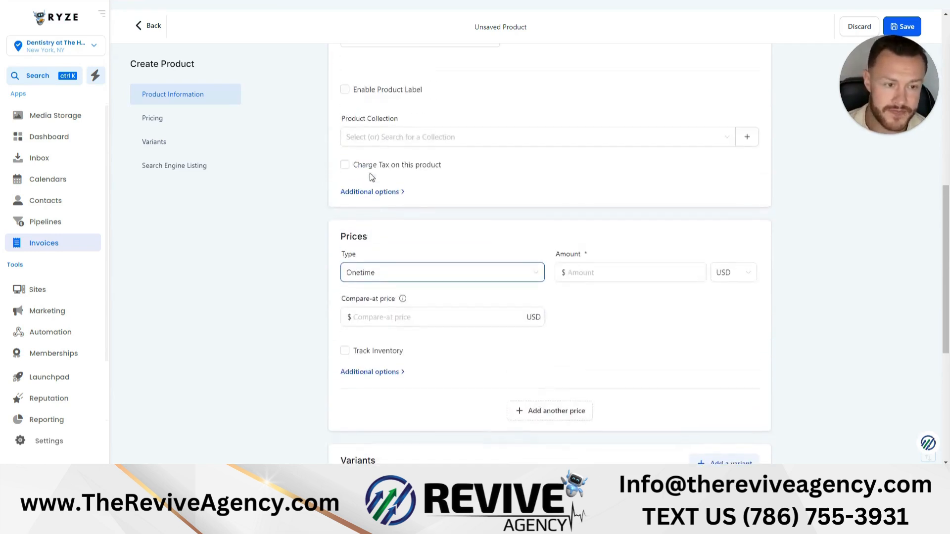
- Leave the unsaved product form and view the Subscriptions page
{"action": "left_click", "coordinate": [152, 27]}
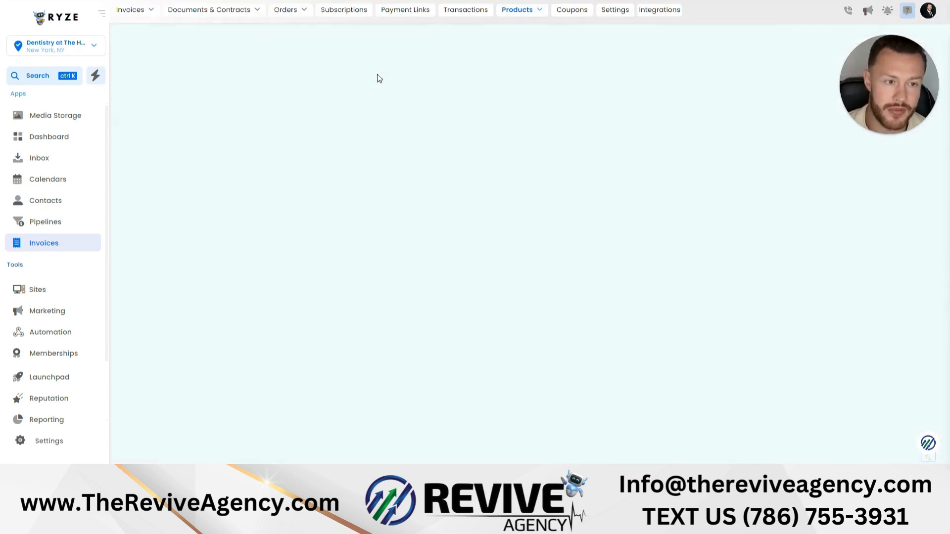
{"action": "left_click", "coordinate": [347, 10]}
{"action": "mouse_move", "coordinate": [500, 15]}
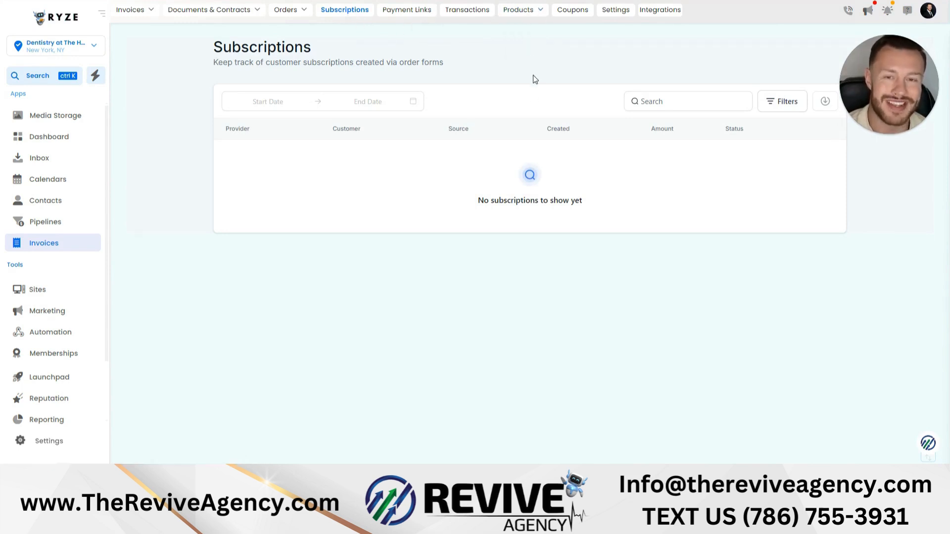
- Start a new product in the Products area and set its one-time price amount to 100 USD
{"action": "left_click", "coordinate": [529, 18]}
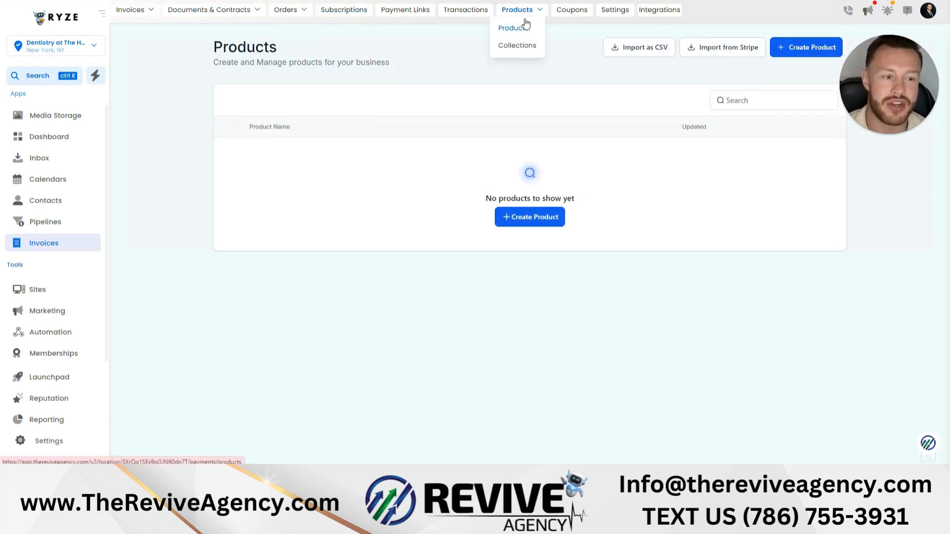
{"action": "left_click", "coordinate": [534, 217]}
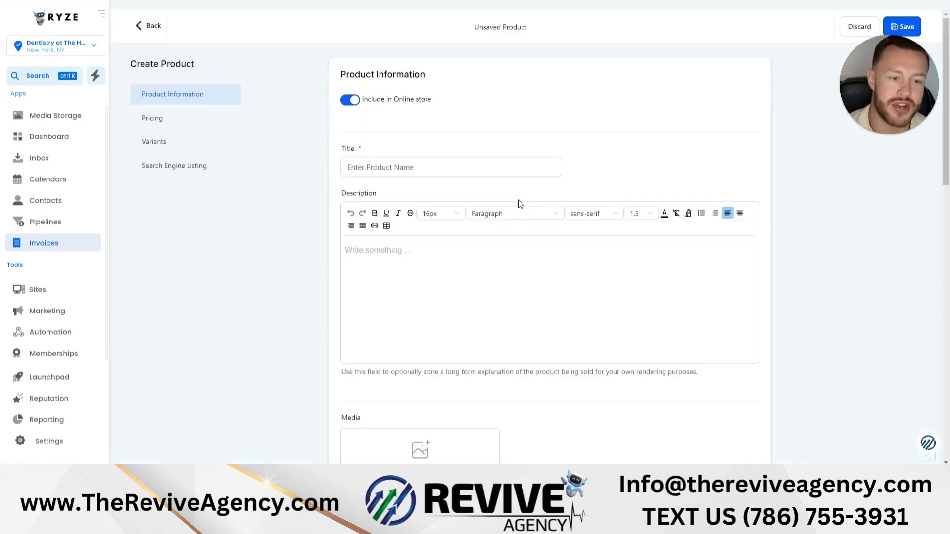
{"action": "scroll", "coordinate": [489, 238], "scroll_direction": "down", "scroll_amount": 5}
{"action": "scroll", "coordinate": [488, 231], "scroll_direction": "down", "scroll_amount": 6}
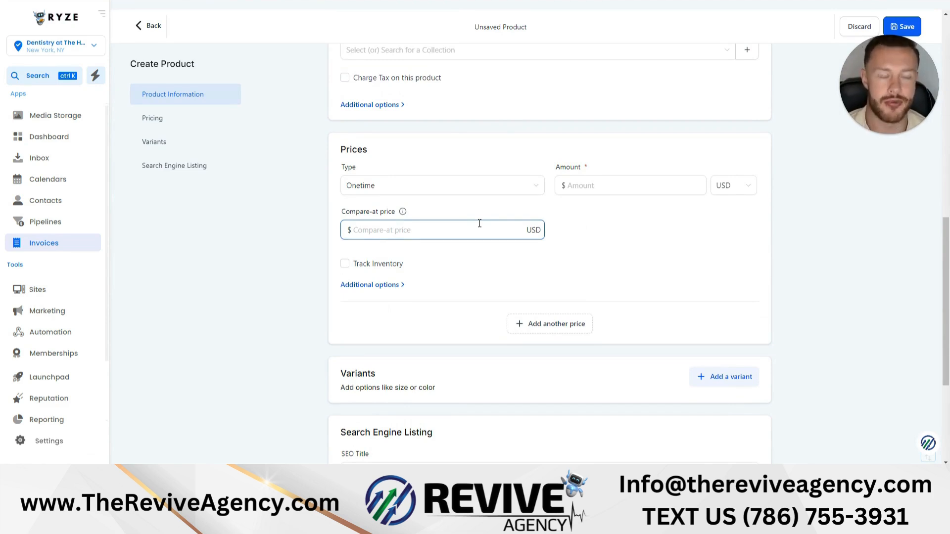
{"action": "scroll", "coordinate": [477, 221], "scroll_direction": "down", "scroll_amount": 1}
{"action": "left_click", "coordinate": [585, 136]}
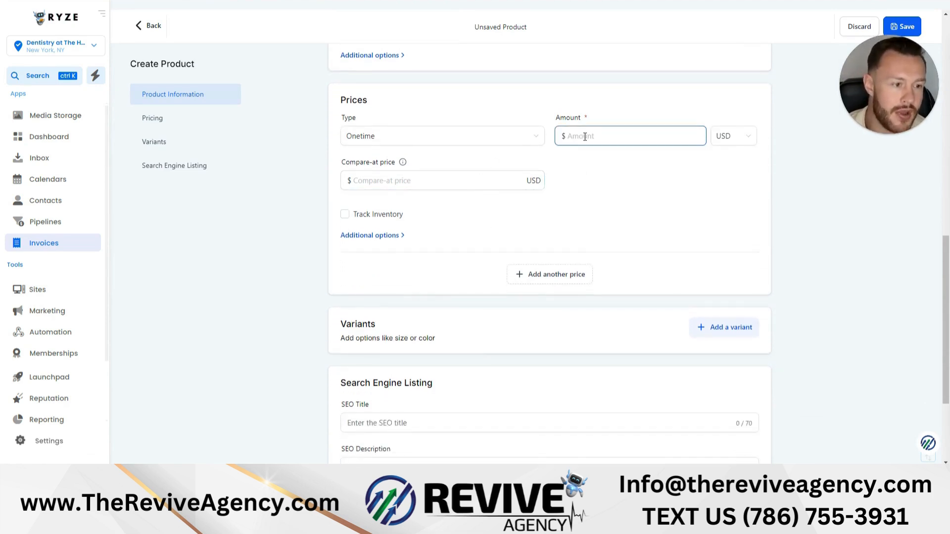
{"action": "type", "text": "100"}
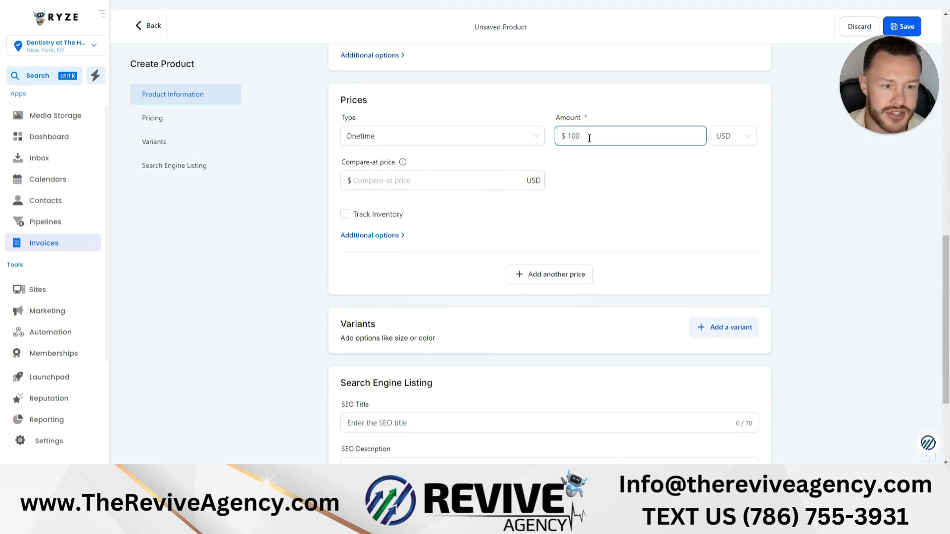
- Examine the price's additional options, including the price description field and the Membership Offer switch
{"action": "left_click", "coordinate": [389, 236]}
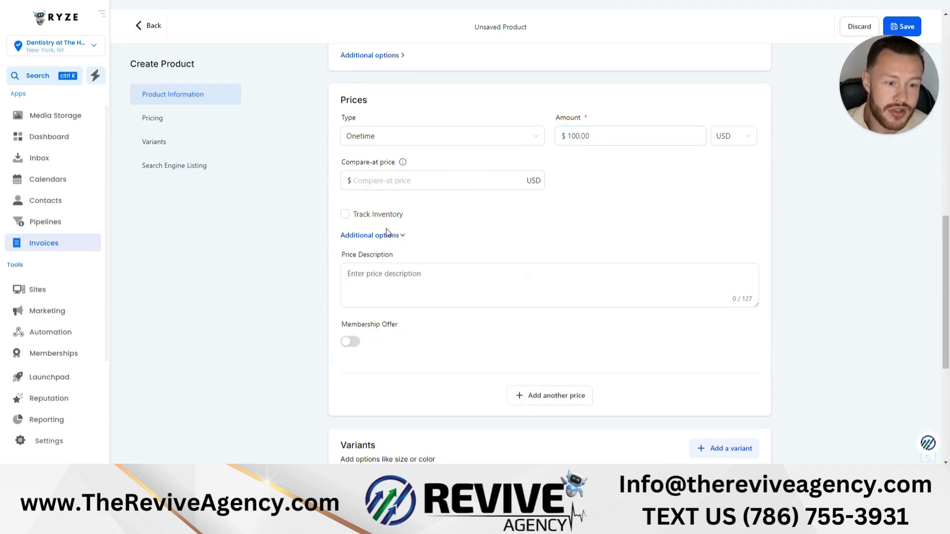
{"action": "left_click", "coordinate": [409, 292]}
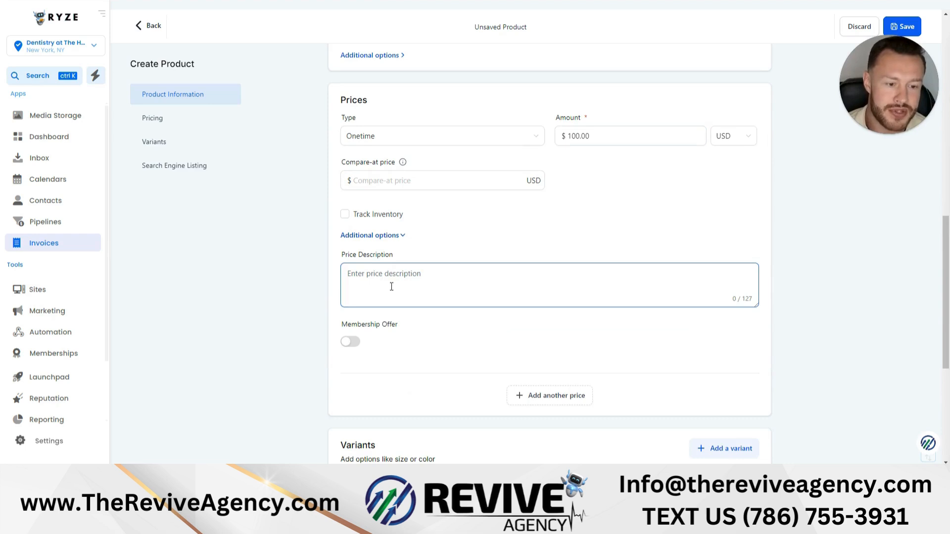
{"action": "left_click", "coordinate": [350, 341]}
{"action": "left_click", "coordinate": [350, 341]}
- Try to add another price to the product
{"action": "scroll", "coordinate": [553, 303], "scroll_direction": "down", "scroll_amount": 2}
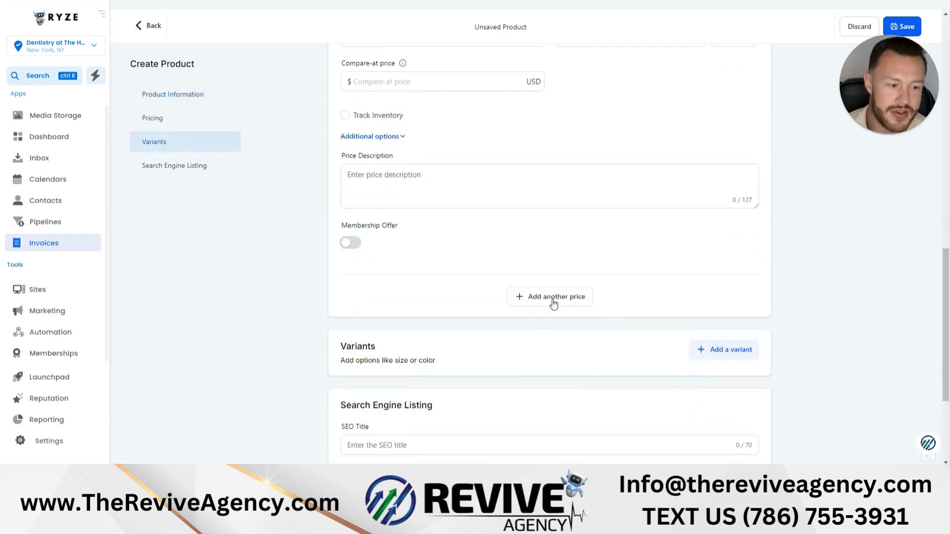
{"action": "left_click", "coordinate": [553, 302]}
{"action": "scroll", "coordinate": [615, 352], "scroll_direction": "up", "scroll_amount": 3}
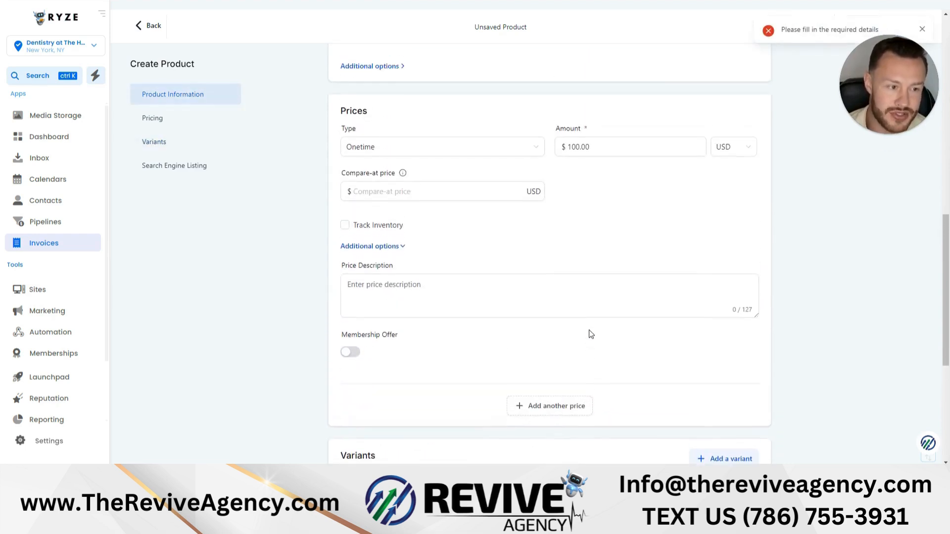
- Set the product's compare-at price to 120 USD
{"action": "scroll", "coordinate": [591, 334], "scroll_direction": "down", "scroll_amount": 1}
{"action": "left_click", "coordinate": [395, 141]}
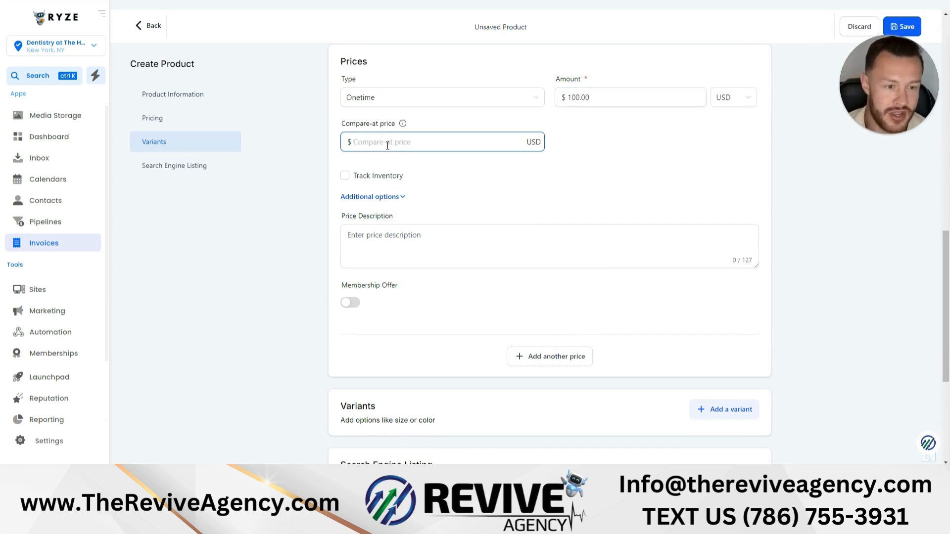
{"action": "type", "text": "120"}
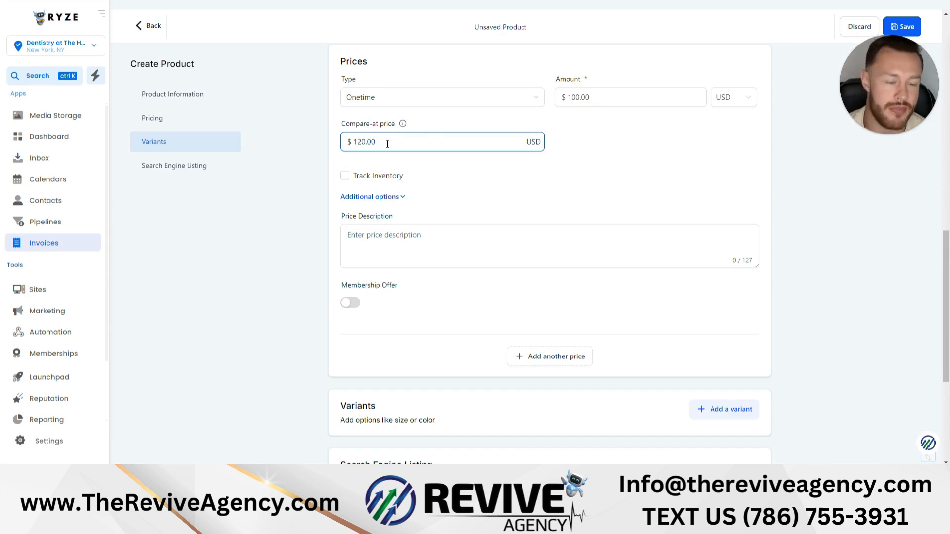
- Add a variant to the product and examine its option, inventory and price fields
{"action": "scroll", "coordinate": [428, 150], "scroll_direction": "down", "scroll_amount": 1}
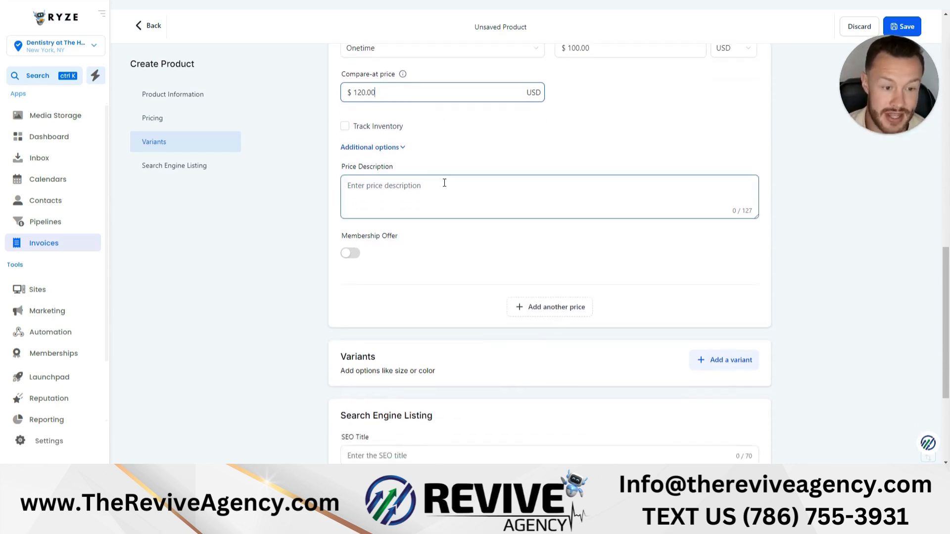
{"action": "scroll", "coordinate": [474, 291], "scroll_direction": "down", "scroll_amount": 2}
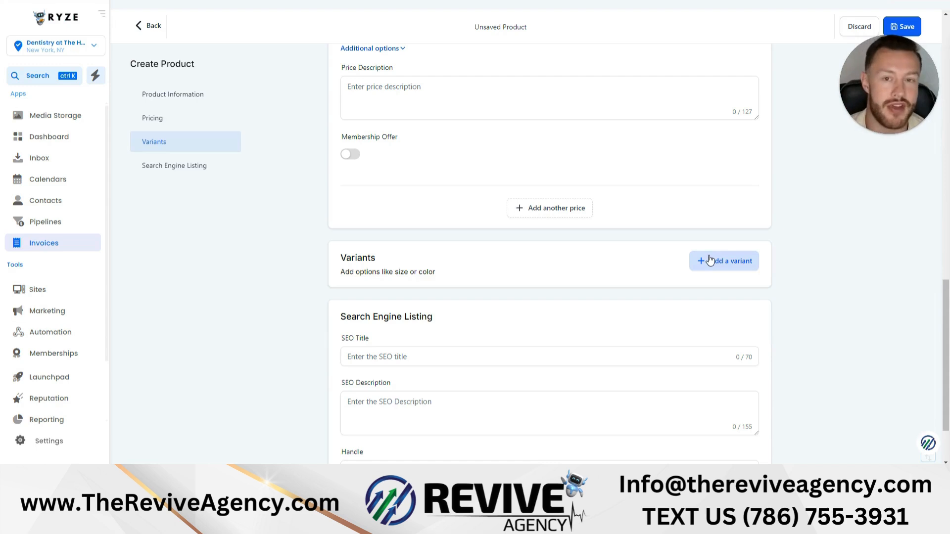
{"action": "left_click", "coordinate": [702, 257]}
{"action": "scroll", "coordinate": [699, 254], "scroll_direction": "down", "scroll_amount": 6}
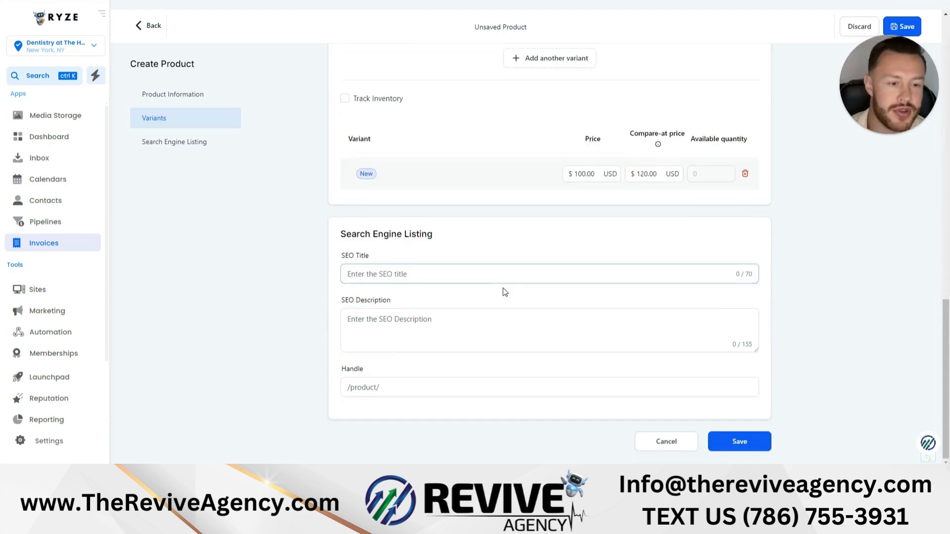
{"action": "scroll", "coordinate": [514, 289], "scroll_direction": "up", "scroll_amount": 2}
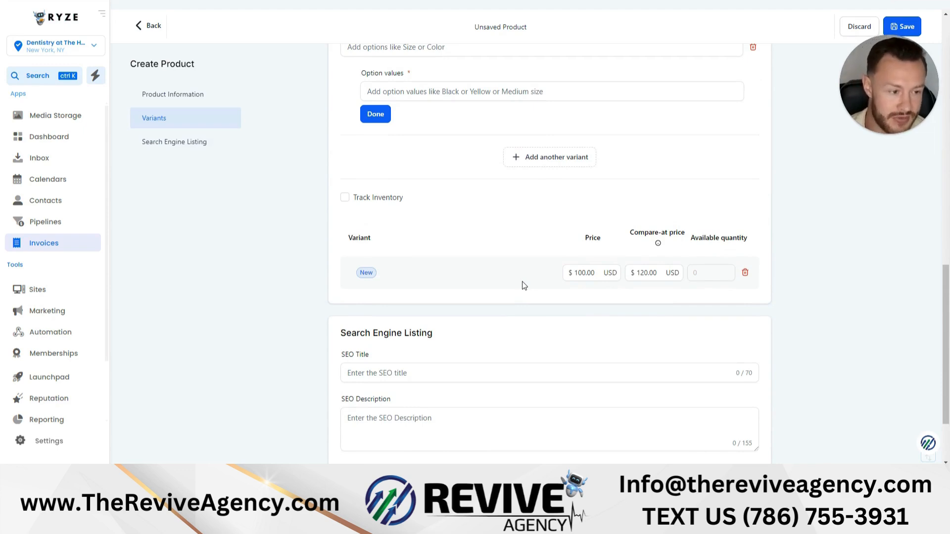
{"action": "scroll", "coordinate": [524, 285], "scroll_direction": "up", "scroll_amount": 2}
{"action": "scroll", "coordinate": [632, 175], "scroll_direction": "down", "scroll_amount": 2}
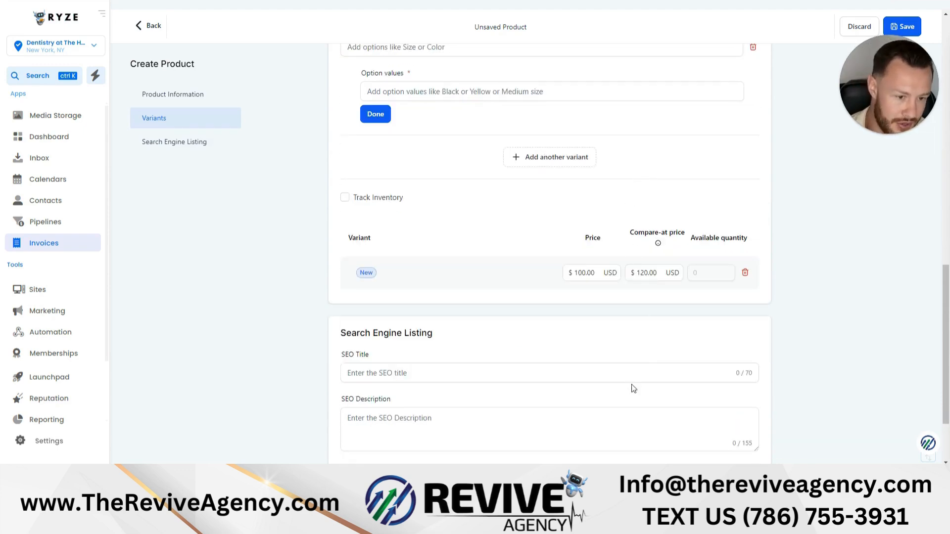
- Add another variant and examine its option name and option values fields
{"action": "left_click", "coordinate": [536, 159]}
{"action": "left_click", "coordinate": [426, 169]}
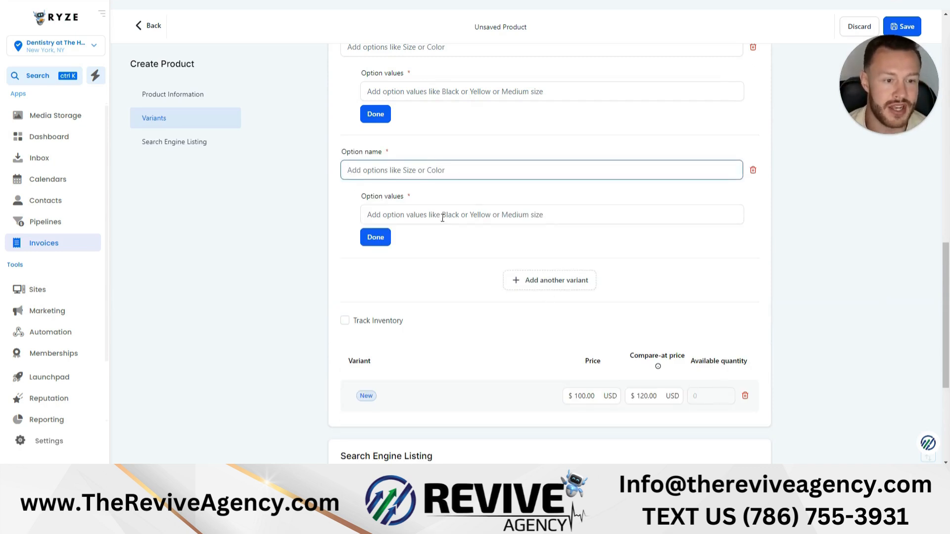
{"action": "left_click", "coordinate": [417, 214]}
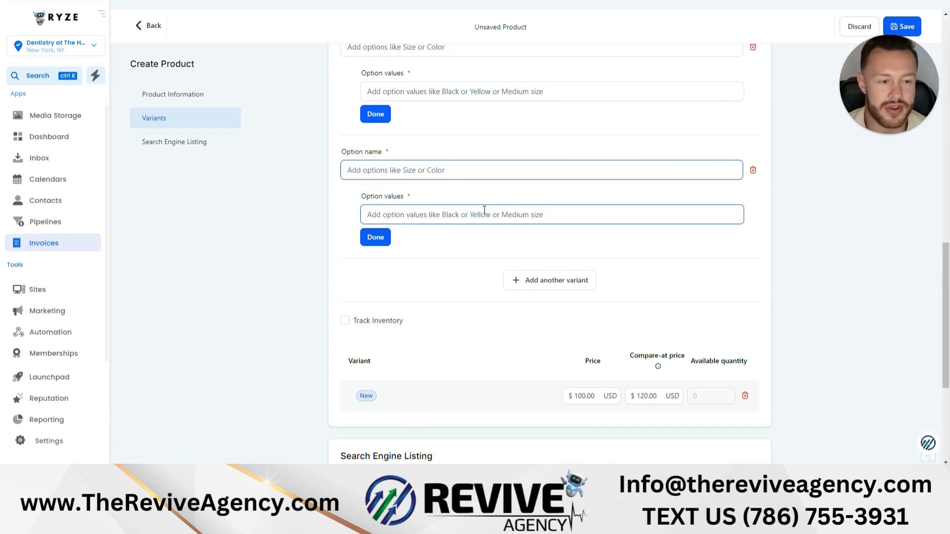
{"action": "scroll", "coordinate": [484, 211], "scroll_direction": "down", "scroll_amount": 1}
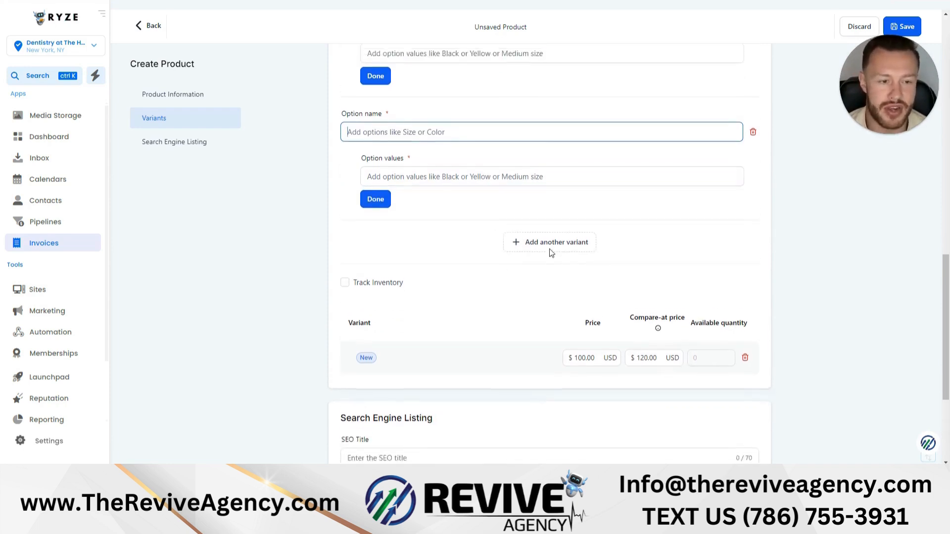
- Examine the product information section and the SEO title and SEO description fields of the search engine listing
{"action": "scroll", "coordinate": [544, 253], "scroll_direction": "up", "scroll_amount": 4}
{"action": "scroll", "coordinate": [541, 253], "scroll_direction": "up", "scroll_amount": 4}
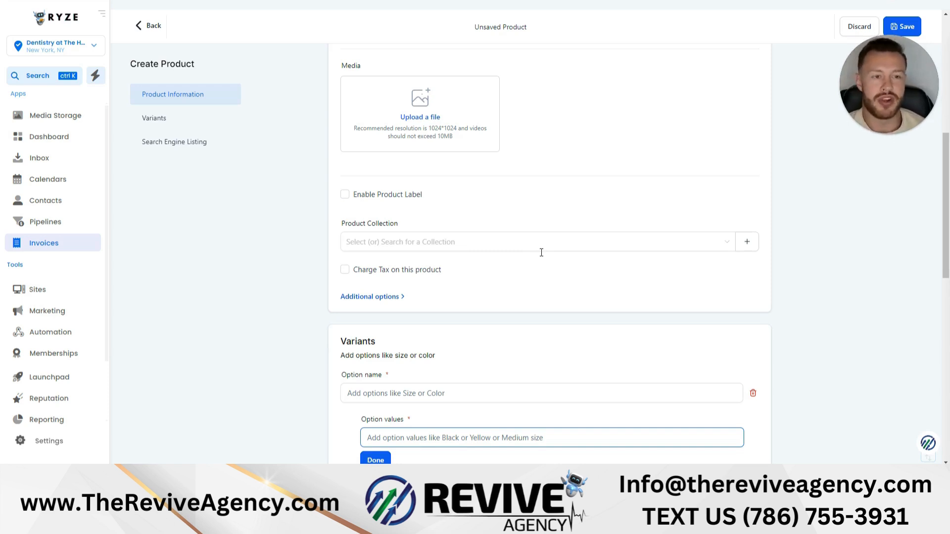
{"action": "scroll", "coordinate": [541, 252], "scroll_direction": "up", "scroll_amount": 7}
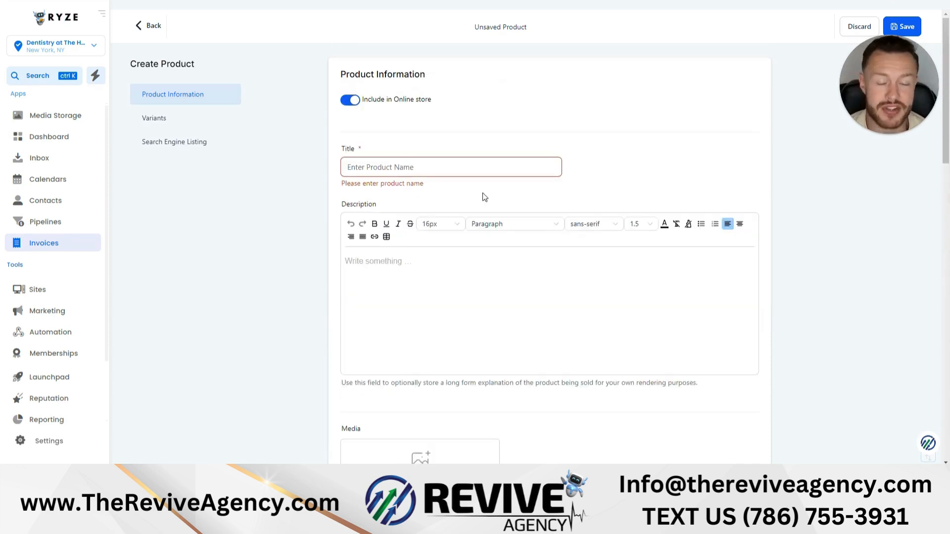
{"action": "left_click", "coordinate": [203, 144]}
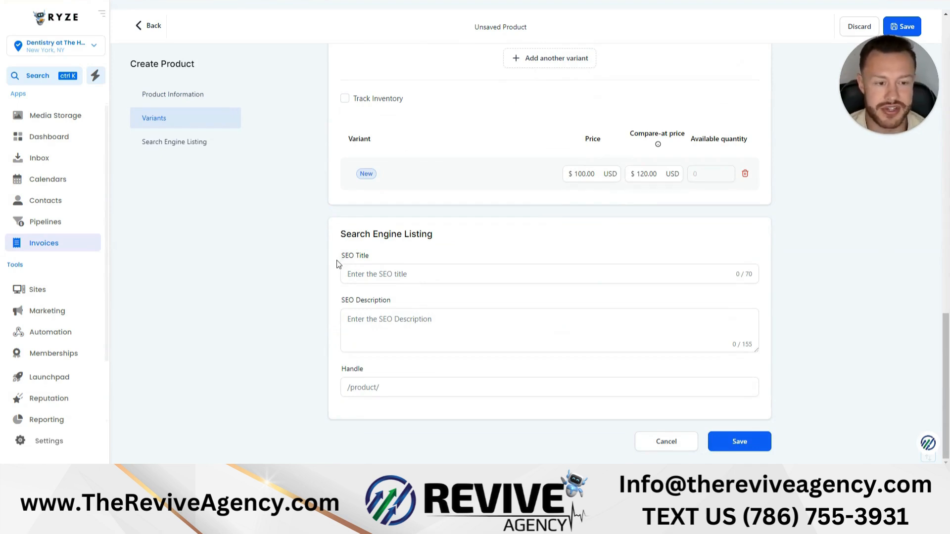
{"action": "left_click", "coordinate": [362, 277]}
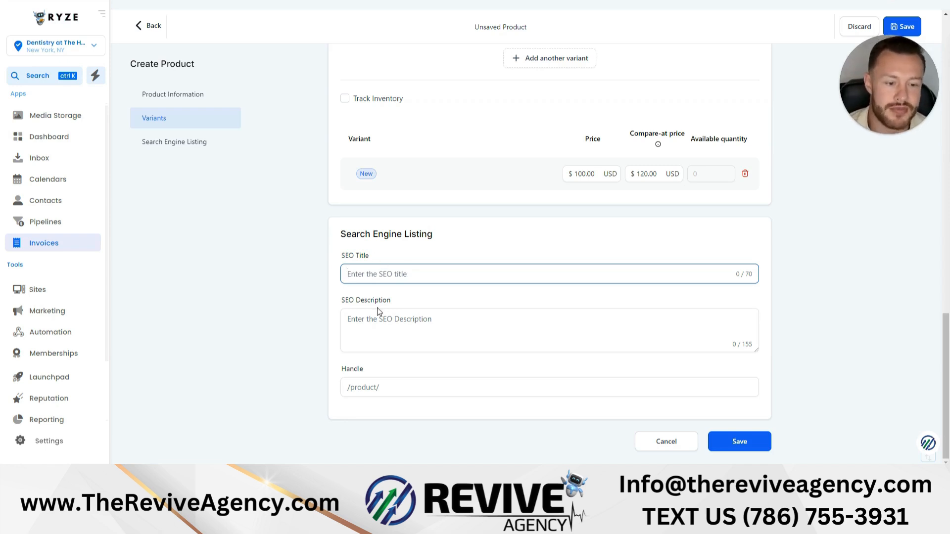
{"action": "left_click", "coordinate": [353, 326]}
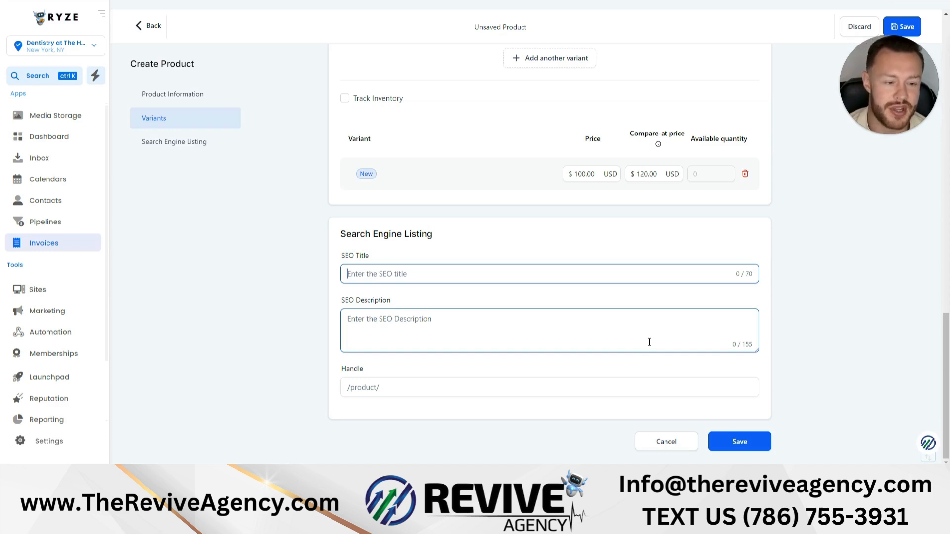
{"action": "scroll", "coordinate": [649, 342], "scroll_direction": "up", "scroll_amount": 1}
{"action": "scroll", "coordinate": [648, 342], "scroll_direction": "down", "scroll_amount": 1}
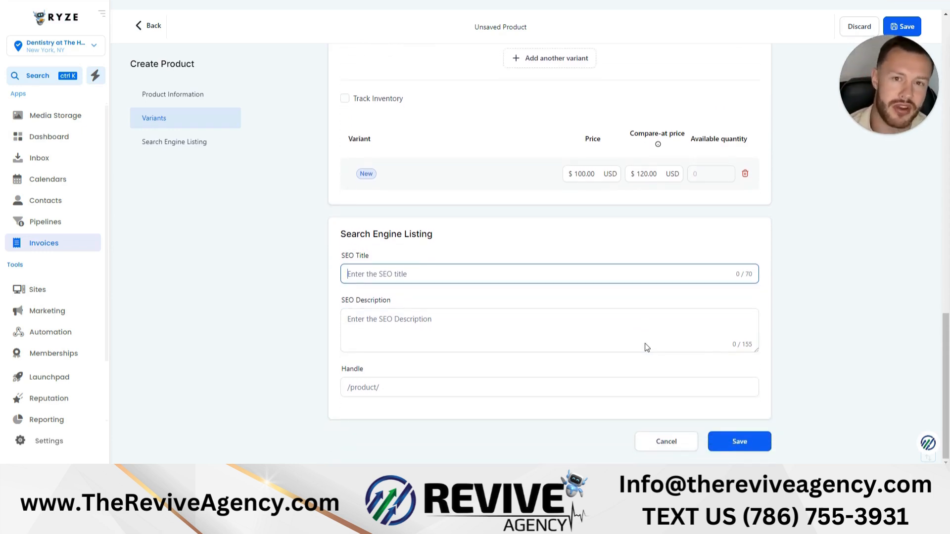
{"action": "scroll", "coordinate": [473, 344], "scroll_direction": "up", "scroll_amount": 7}
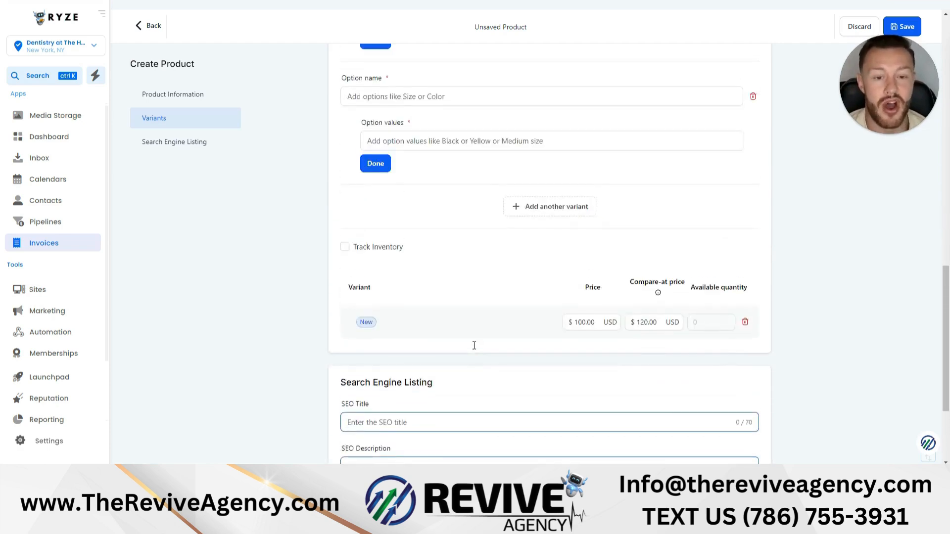
{"action": "left_click", "coordinate": [197, 148]}
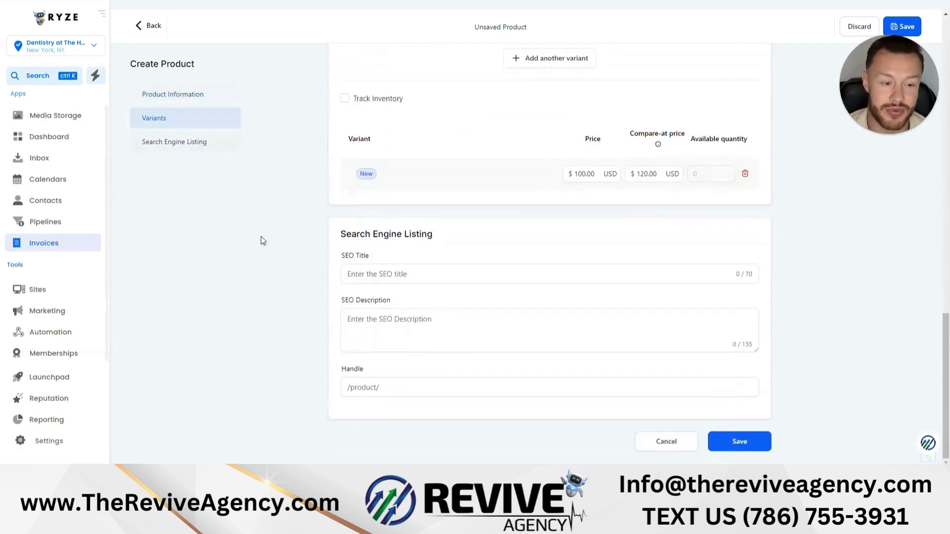
- Leave the product form without saving the product
{"action": "scroll", "coordinate": [450, 322], "scroll_direction": "up", "scroll_amount": 4}
{"action": "scroll", "coordinate": [446, 350], "scroll_direction": "up", "scroll_amount": 15}
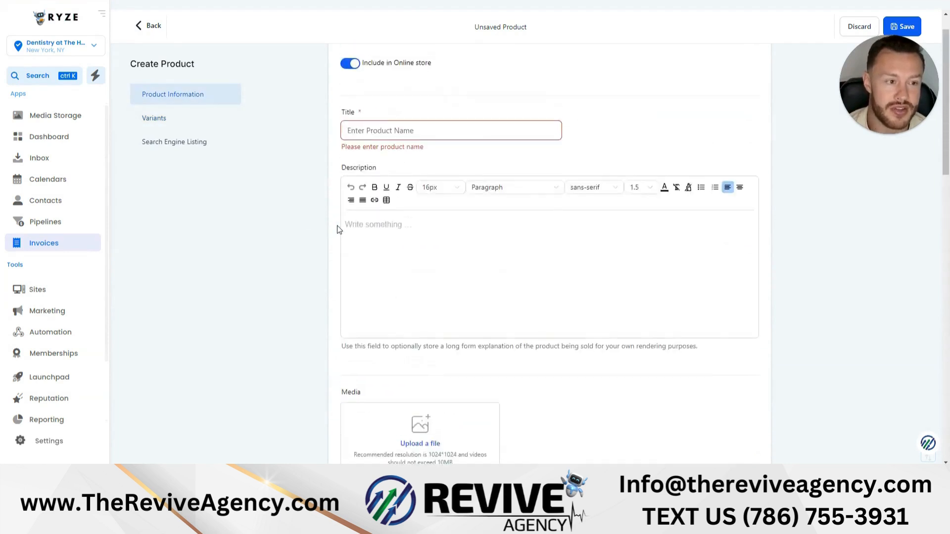
{"action": "left_click", "coordinate": [151, 28]}
- Open a new coupon form from the Coupons page to examine its options, and return to the Products list
{"action": "left_click", "coordinate": [571, 10]}
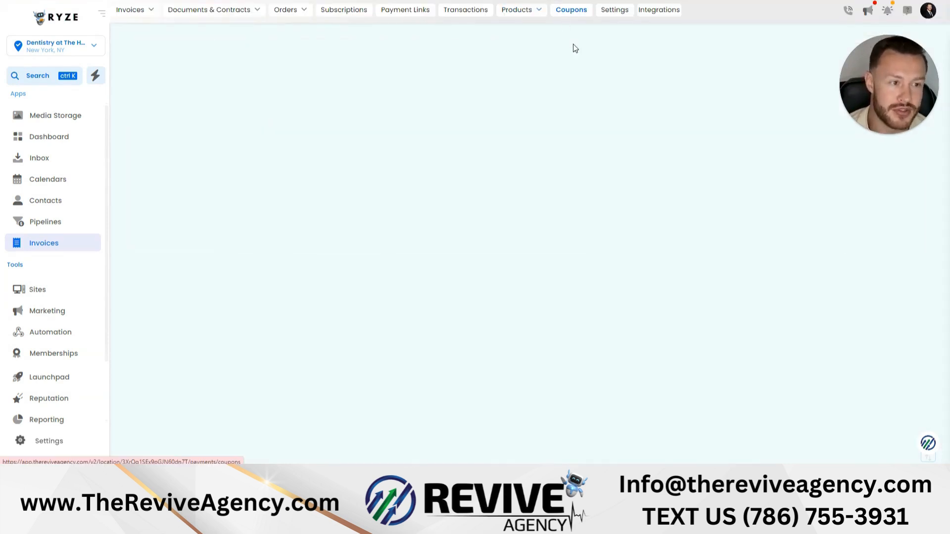
{"action": "left_click", "coordinate": [535, 219]}
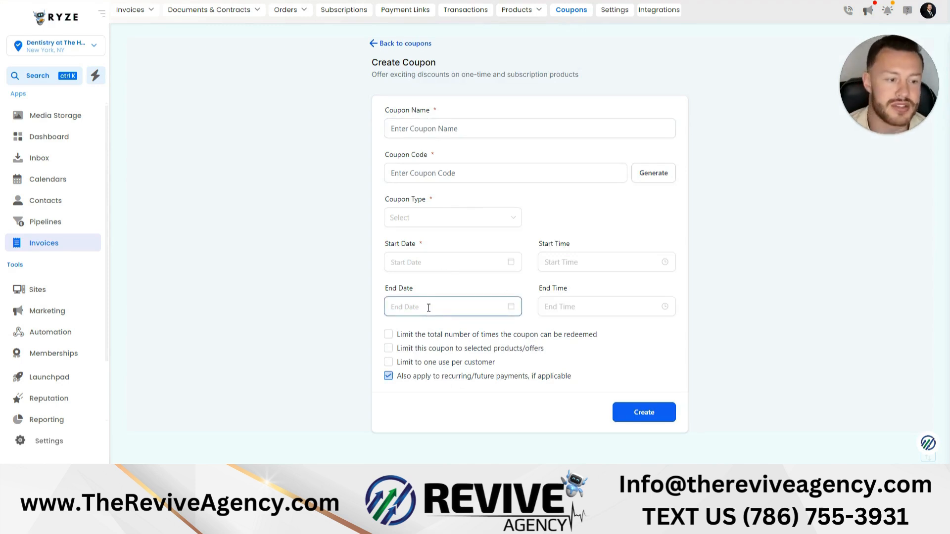
{"action": "mouse_move", "coordinate": [525, 10]}
{"action": "left_click", "coordinate": [513, 28]}
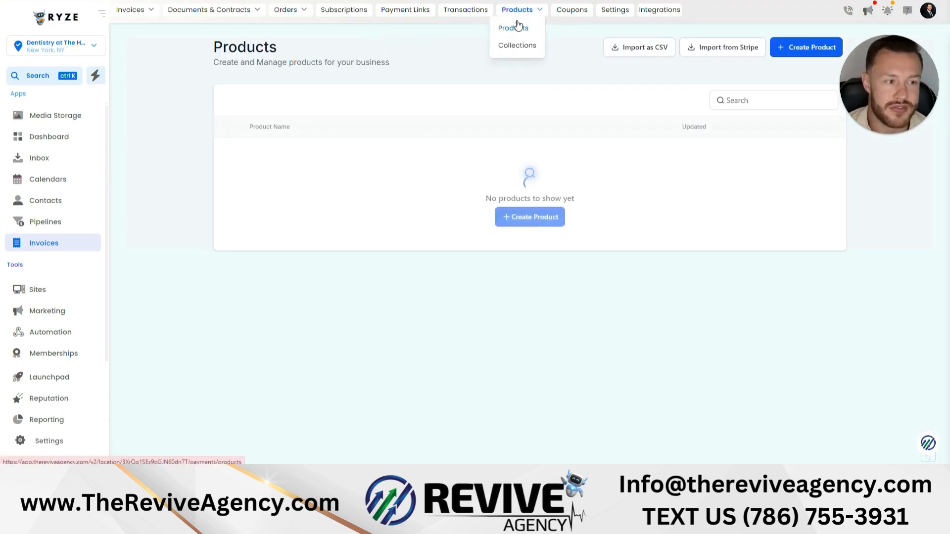